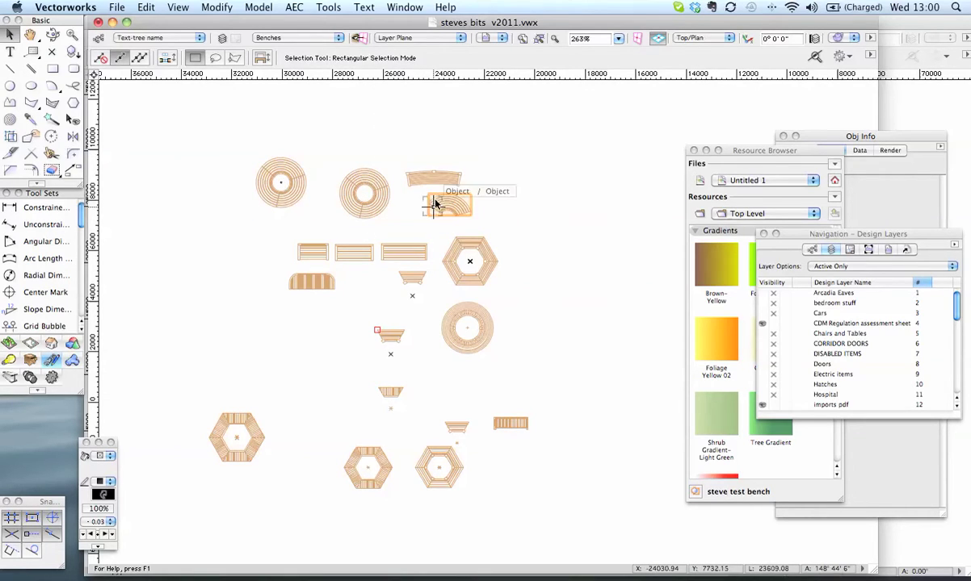
# - Pan and zoom across the bench drawings to locate the small trapezoid segment
pyautogui.scroll(2, 443, 194)
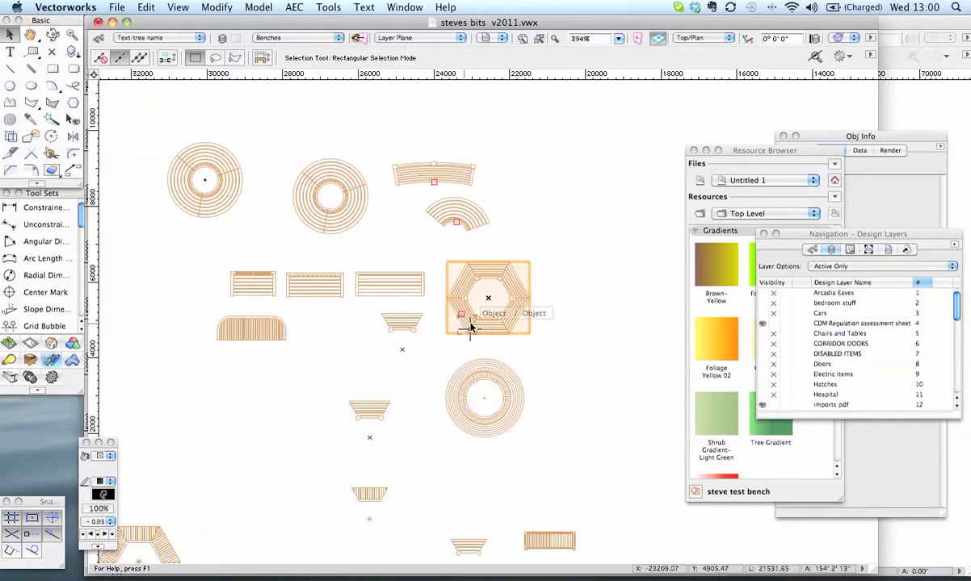
pyautogui.scroll(3, 457, 294)
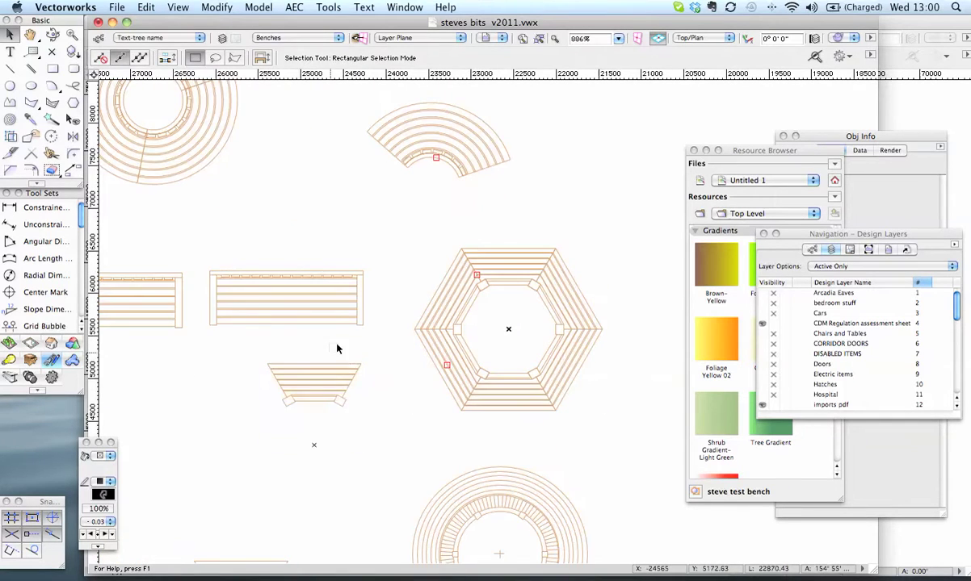
pyautogui.scroll(-3, 336, 346)
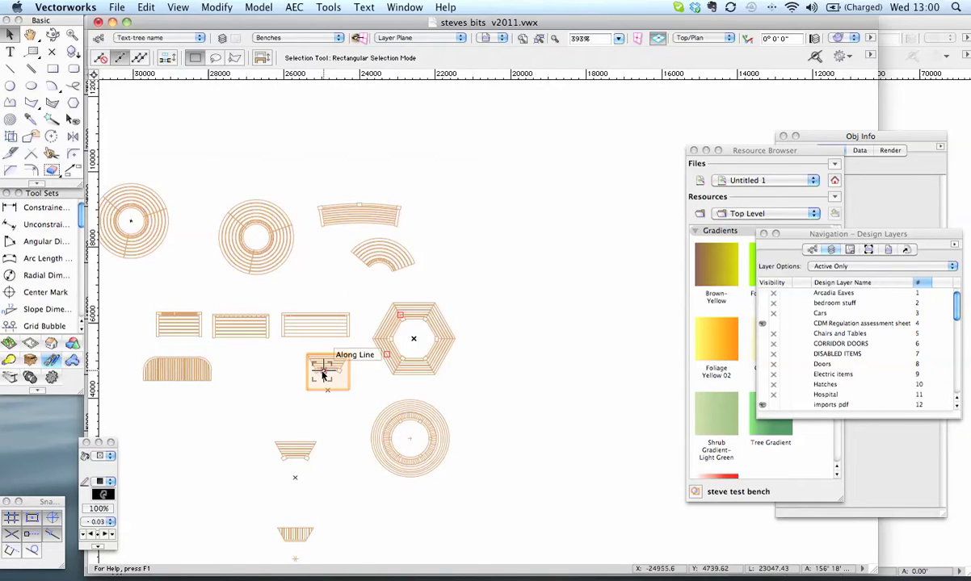
pyautogui.moveTo(326, 369); pyautogui.dragTo(452, 282, button='middle')
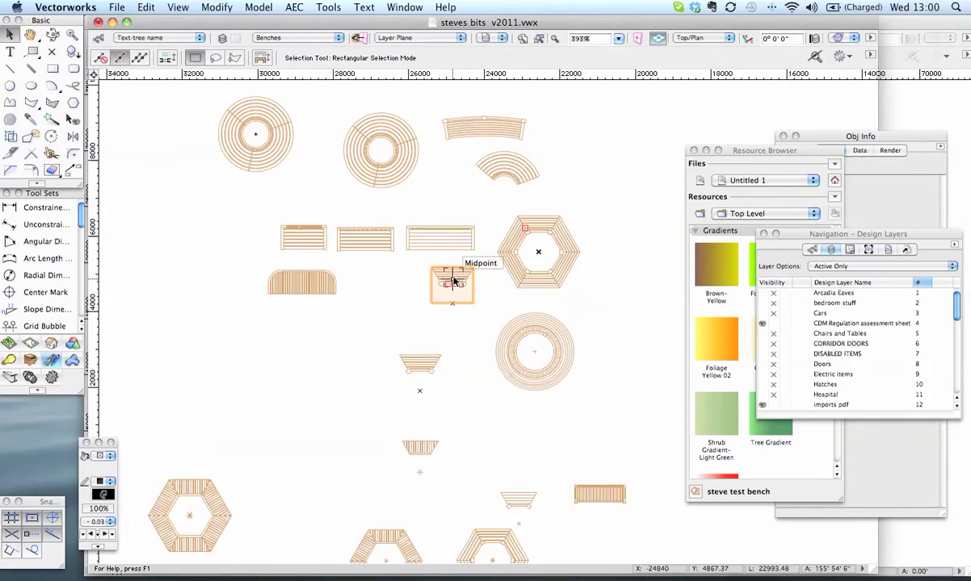
pyautogui.scroll(3, 452, 282)
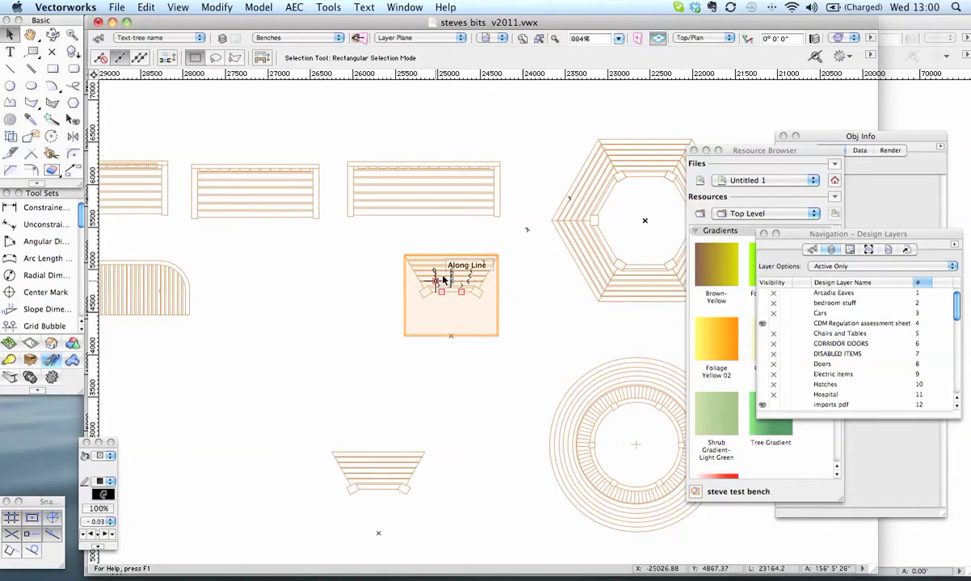
pyautogui.scroll(-3, 443, 279)
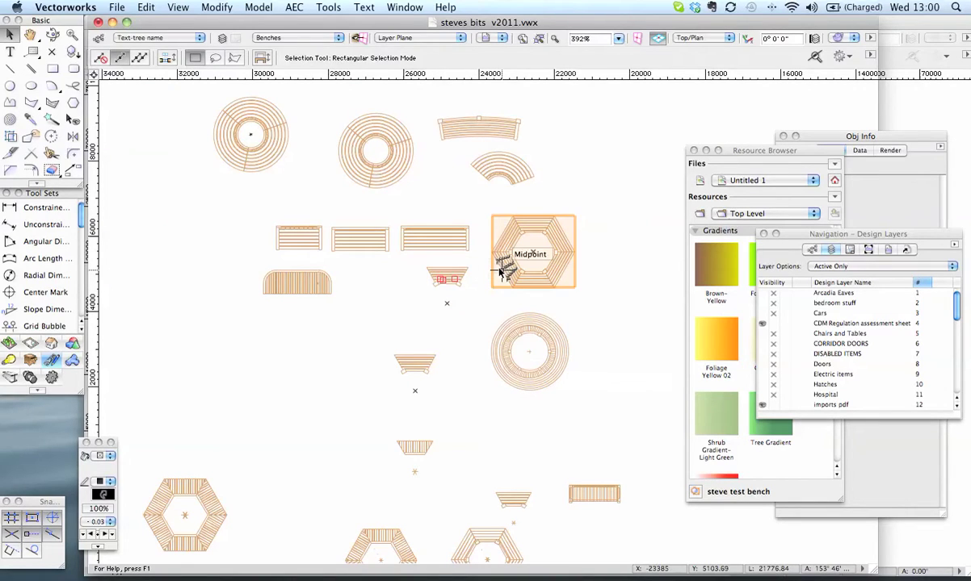
# - Select the lone trapezoid segment copy, centre the view on it, and set Duplicate and Mirror mode
pyautogui.click(452, 284)
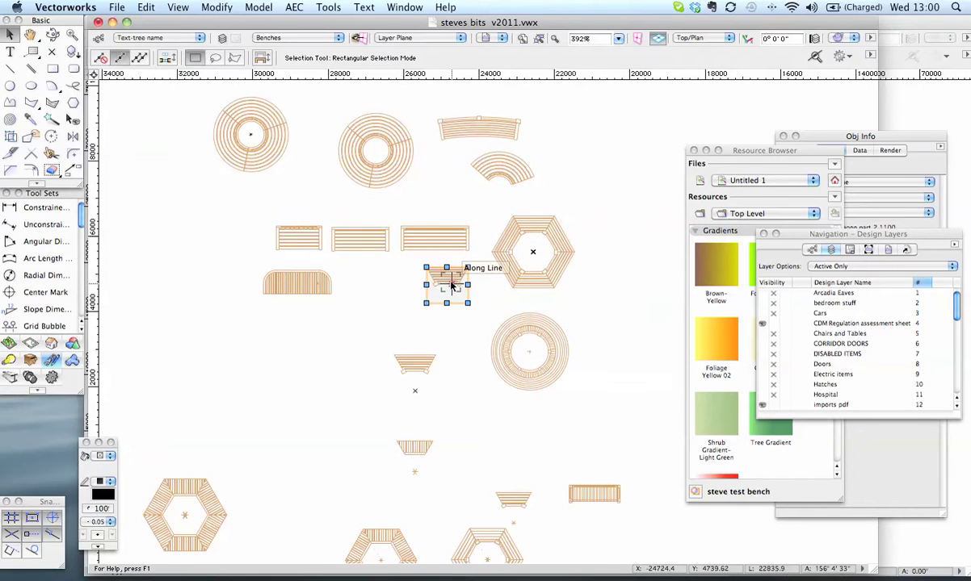
pyautogui.scroll(-5, 320, 253)
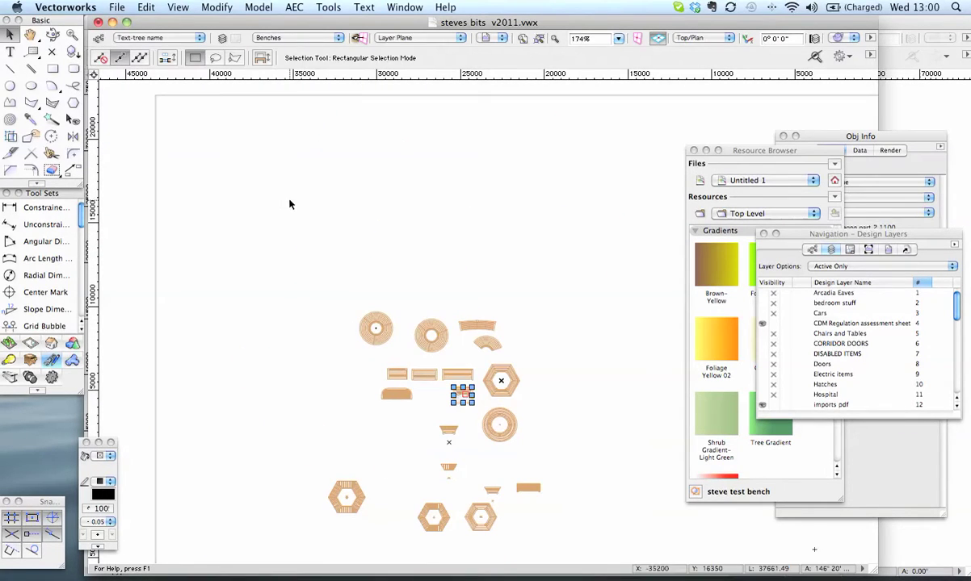
pyautogui.click(304, 200)
pyautogui.click(305, 194)
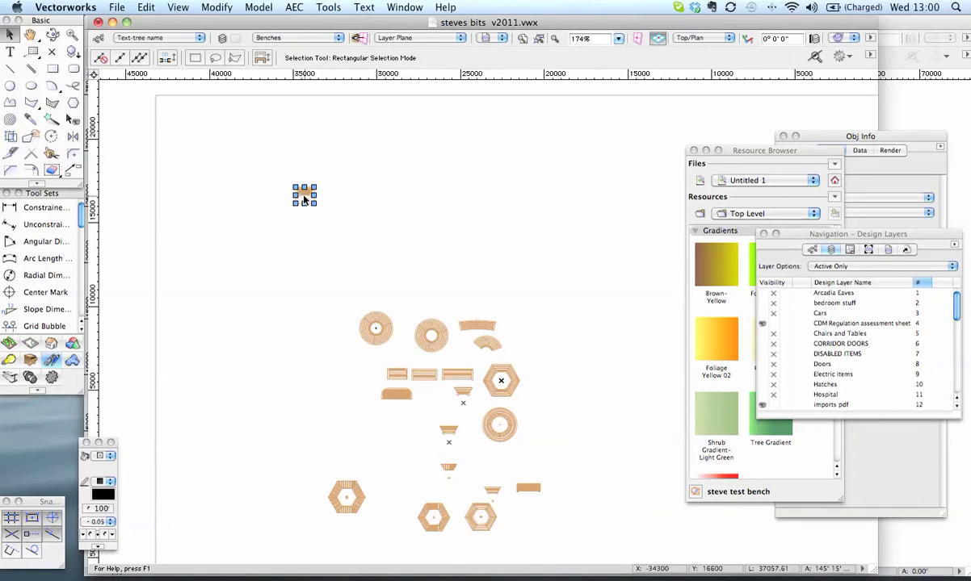
pyautogui.scroll(10, 305, 194)
pyautogui.moveTo(306, 190); pyautogui.dragTo(418, 355, button='middle')
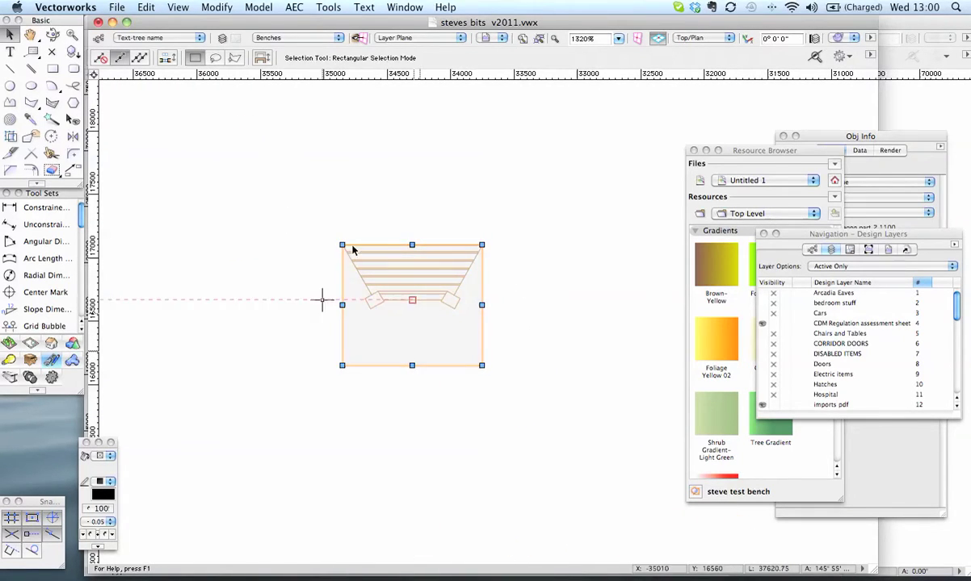
pyautogui.click(73, 137)
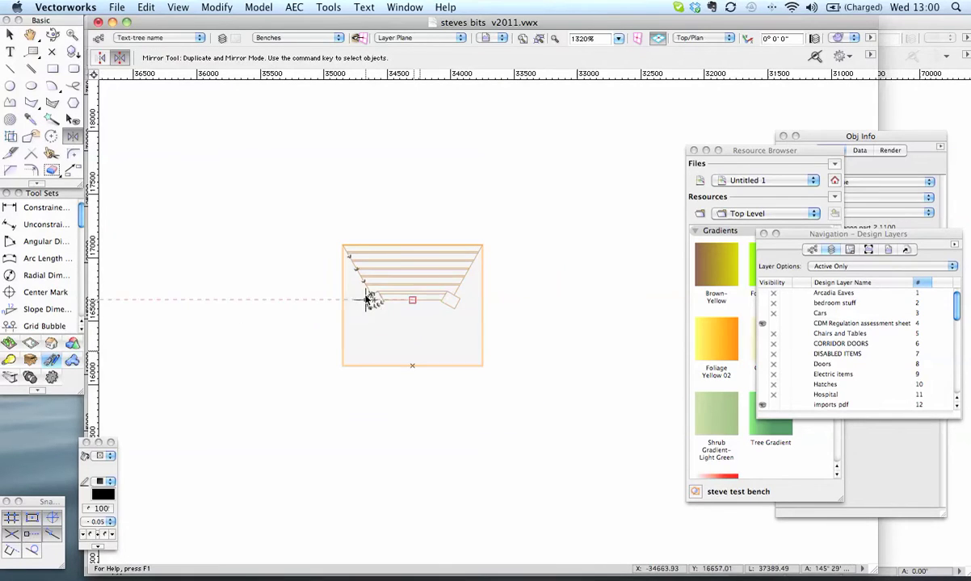
# - Mirror the segment across two axes through its corners, adding two duplicate segments
pyautogui.scroll(1, 368, 298)
pyautogui.click(331, 219)
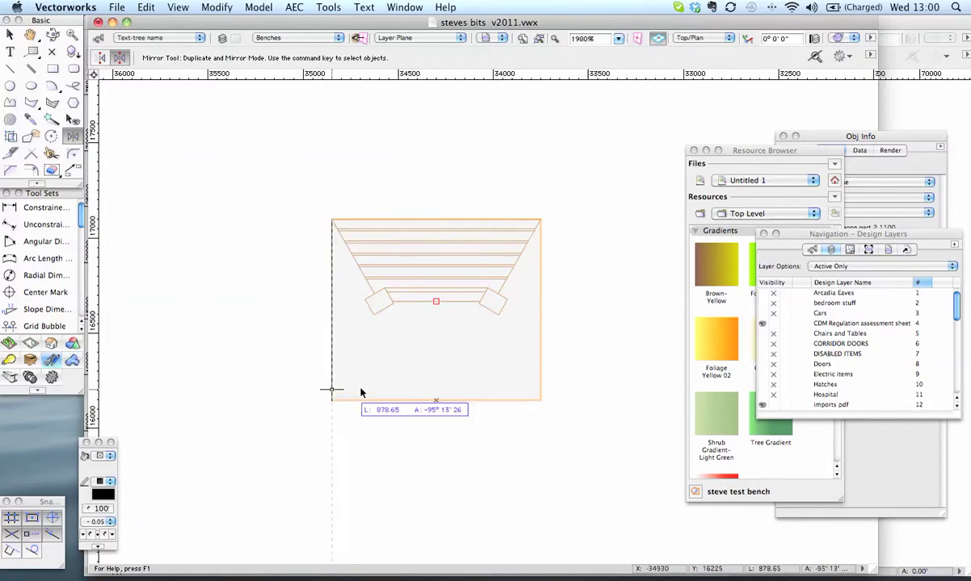
pyautogui.click(436, 399)
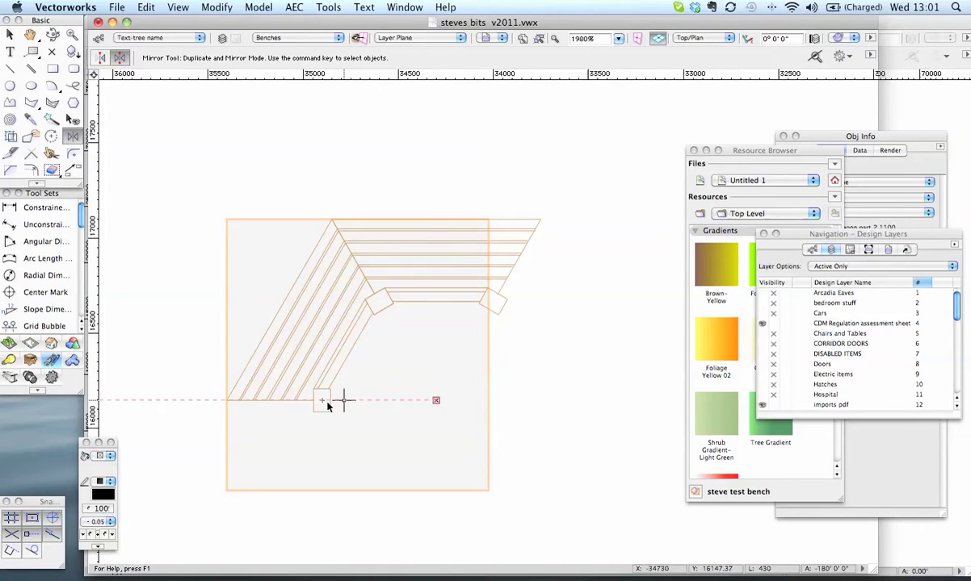
pyautogui.click(224, 401)
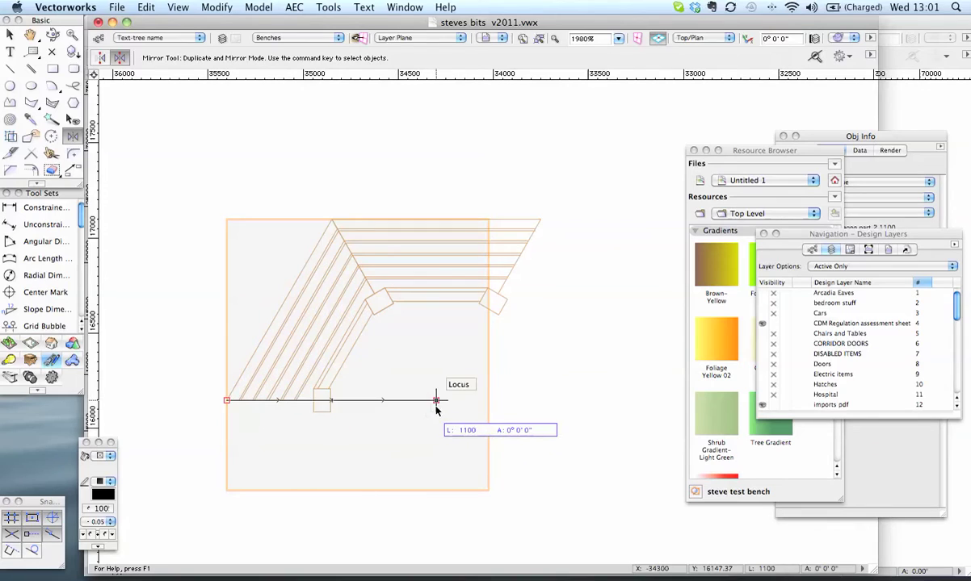
pyautogui.click(433, 399)
# - Add three more mirrored segments using axes from outer corners to the hexagon centre, then deselect
pyautogui.moveTo(361, 426); pyautogui.dragTo(367, 331, button='middle')
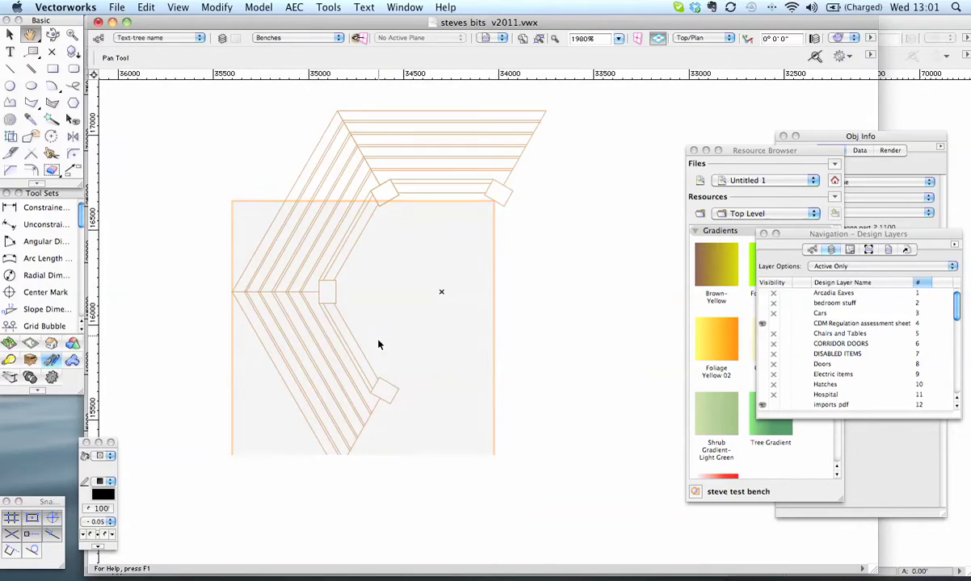
pyautogui.click(338, 474)
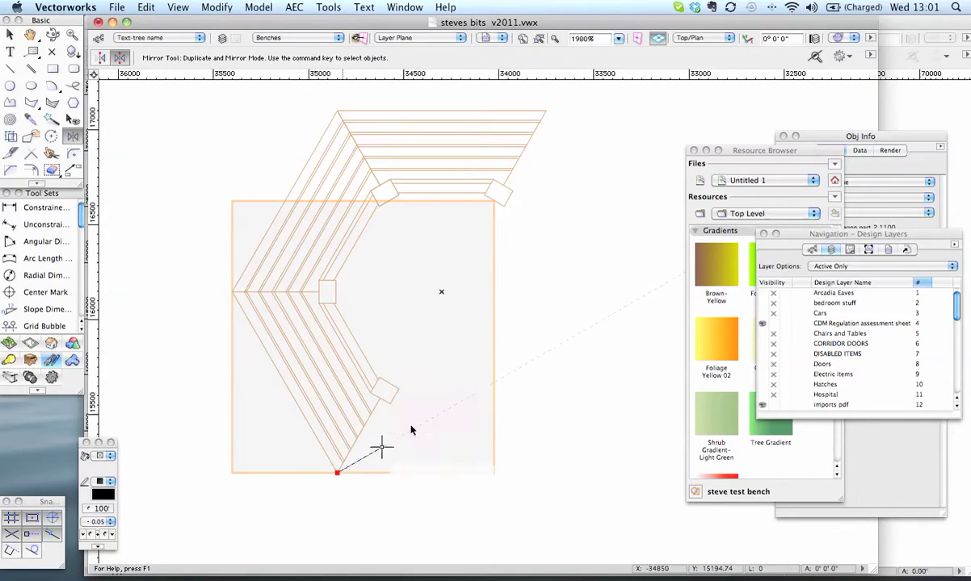
pyautogui.click(441, 295)
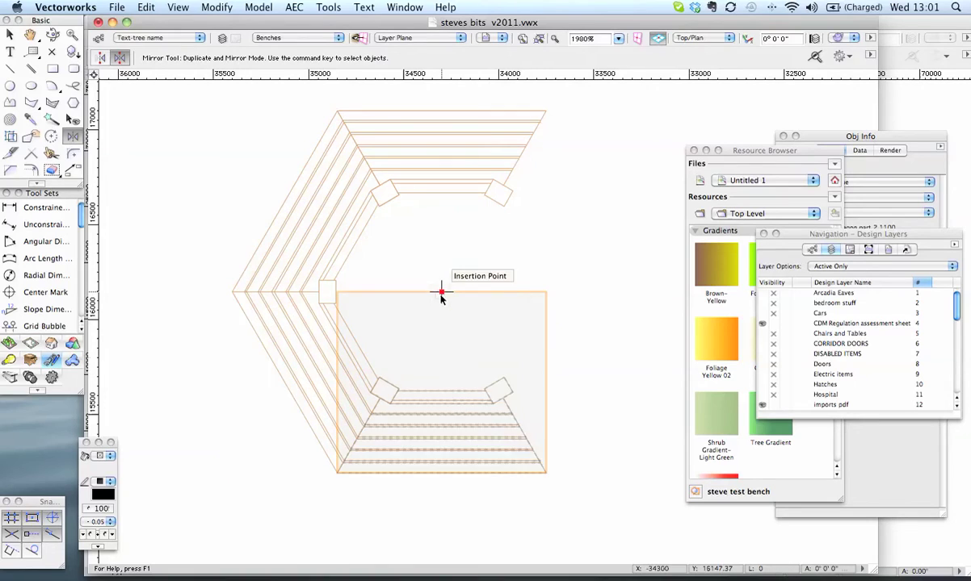
pyautogui.click(536, 462)
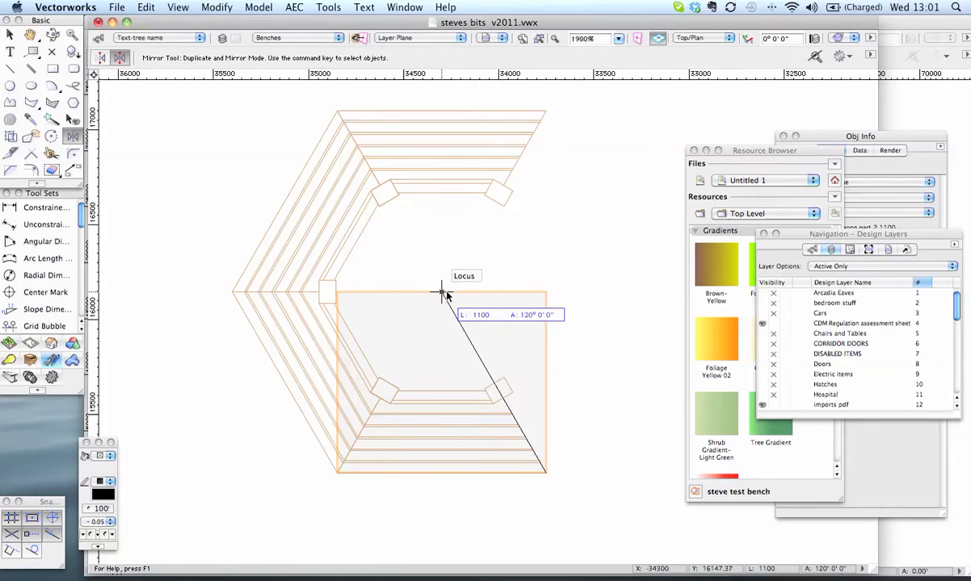
pyautogui.click(442, 292)
pyautogui.click(651, 291)
pyautogui.click(442, 292)
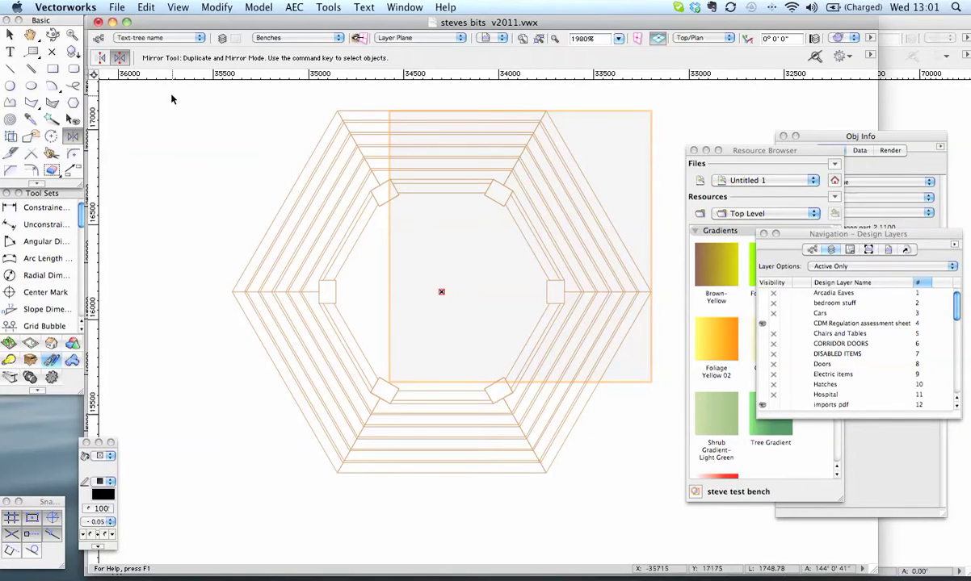
pyautogui.click(7, 33)
pyautogui.click(137, 122)
pyautogui.scroll(-3, 201, 196)
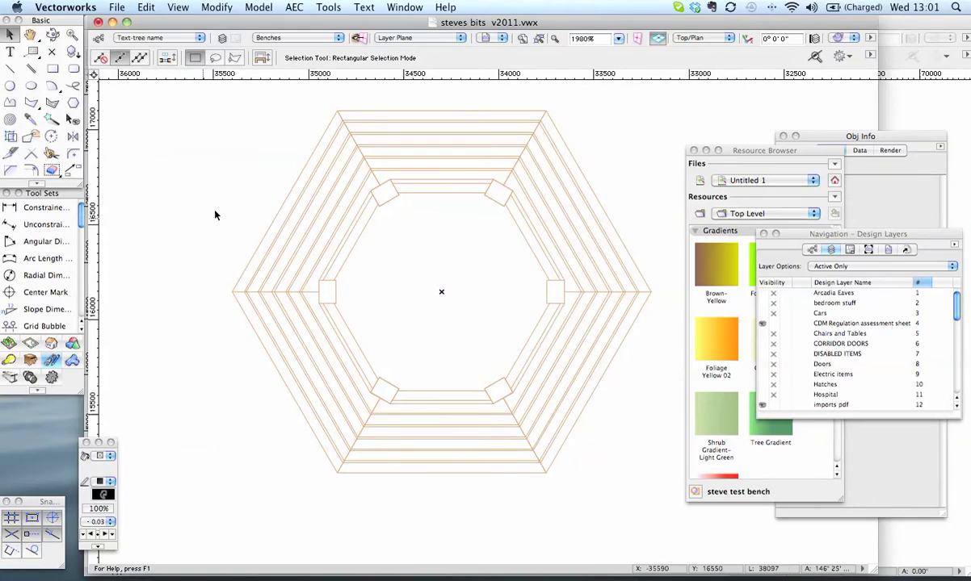
# - Bring the hexagonal bench into view and marquee-select all six segments
pyautogui.scroll(-5, 183, 218)
pyautogui.moveTo(181, 216); pyautogui.dragTo(224, 248, button='middle')
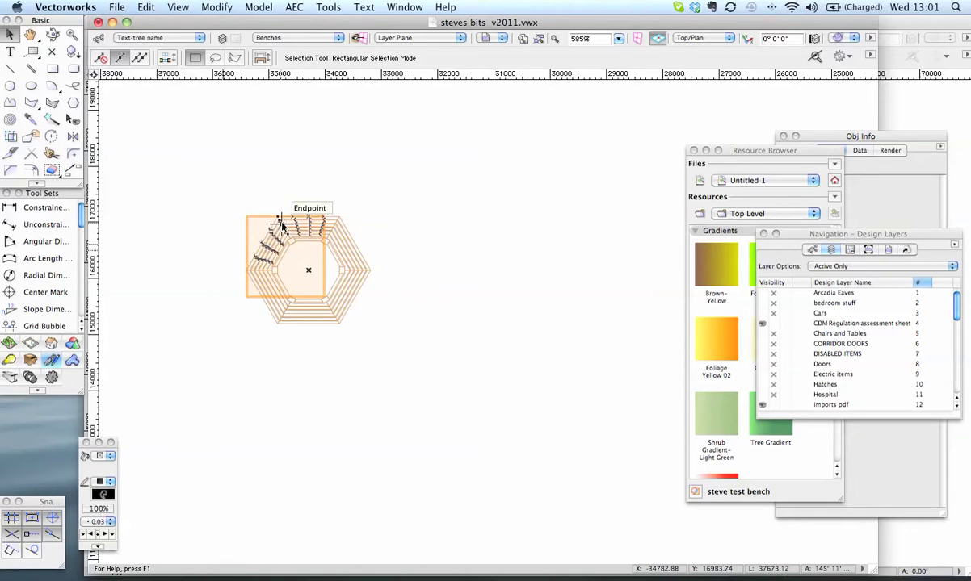
pyautogui.scroll(8, 280, 220)
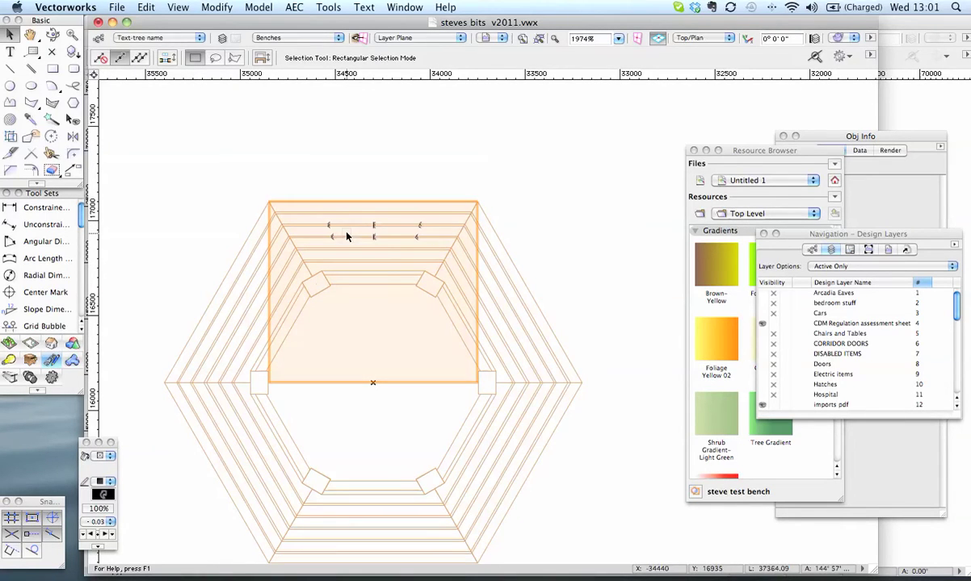
pyautogui.scroll(-3, 372, 382)
pyautogui.scroll(-5, 318, 330)
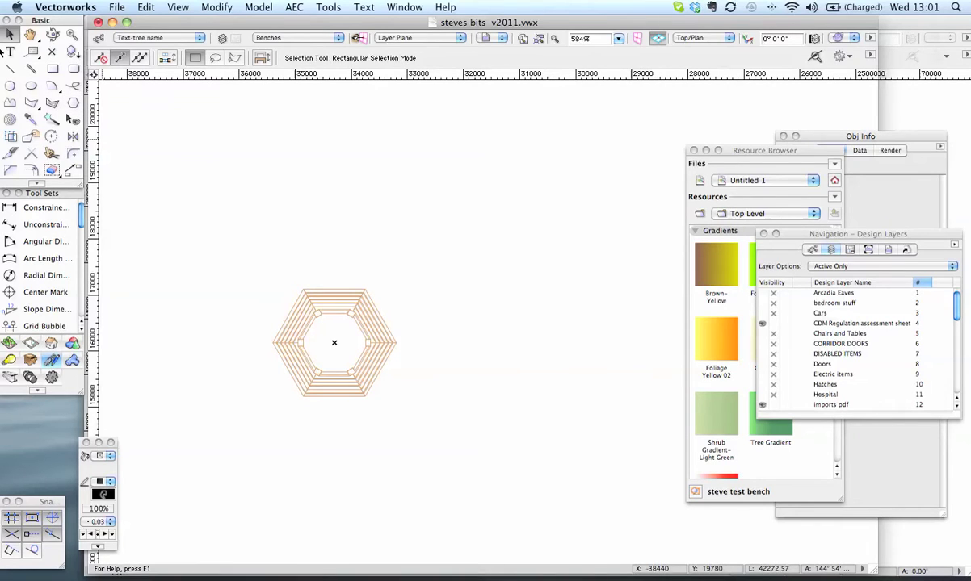
pyautogui.moveTo(247, 244); pyautogui.dragTo(443, 471)
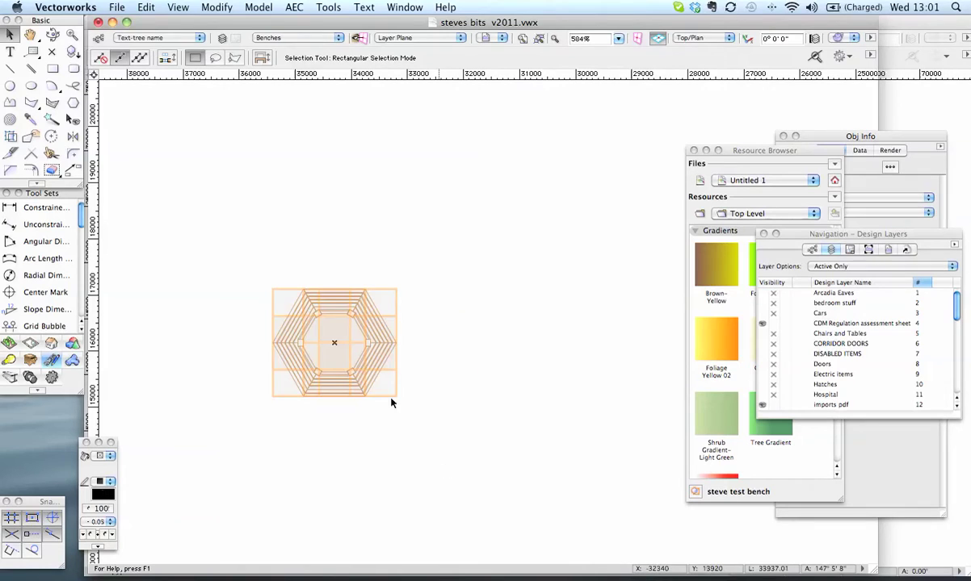
# - Browse the Modify and View menus with the hexagon bench selected
pyautogui.click(202, 7)
pyautogui.moveTo(178, 7)
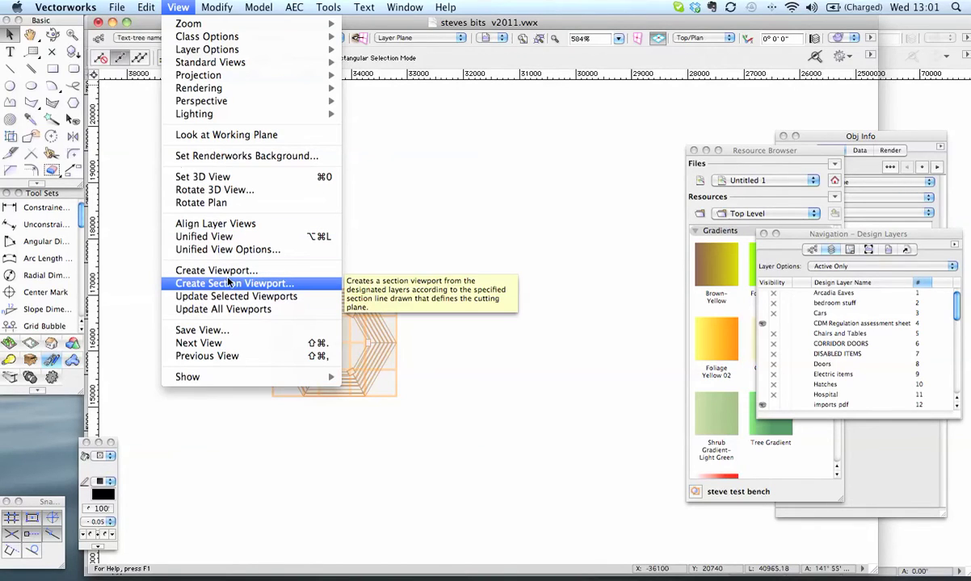
pyautogui.moveTo(216, 7)
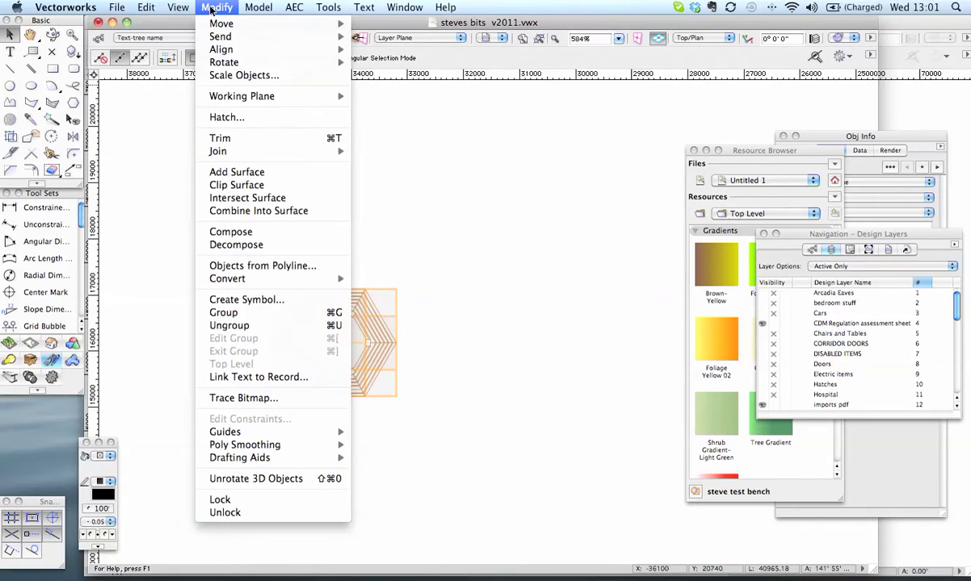
# - Create symbol 'test 2 hexagon Bench', inserted at the bench centre, in the 'garden bench' folder
pyautogui.click(249, 300)
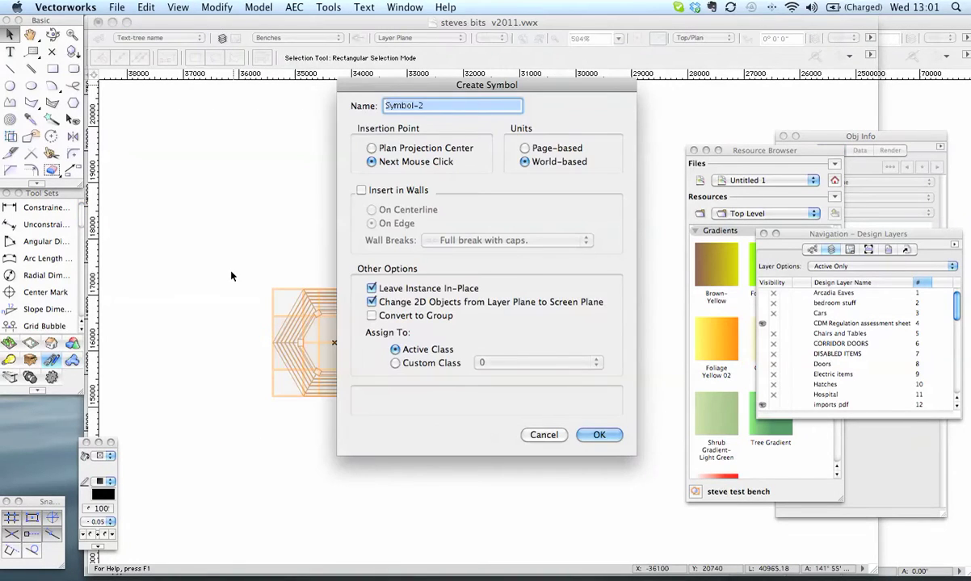
pyautogui.write('tes')
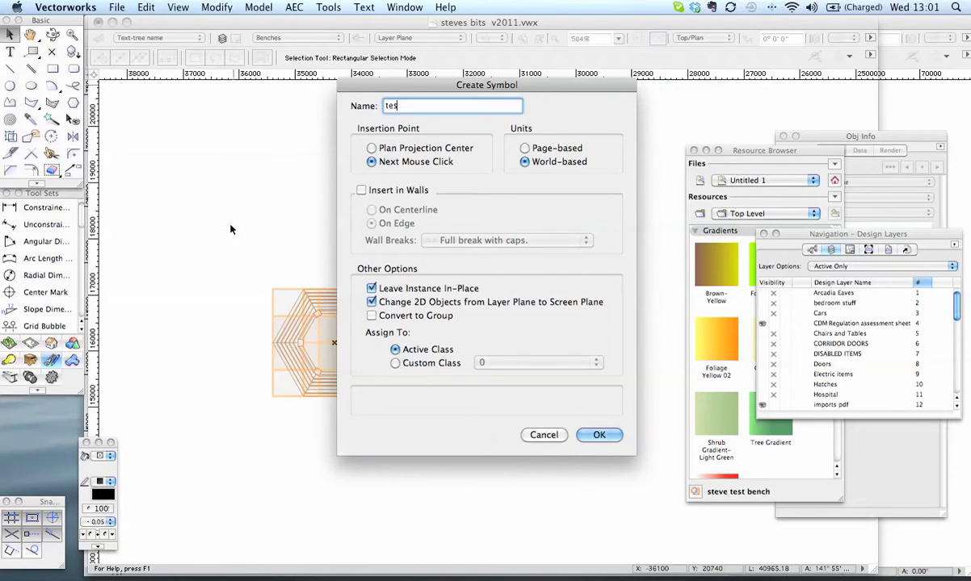
pyautogui.write('t 2 hexagon Bench')
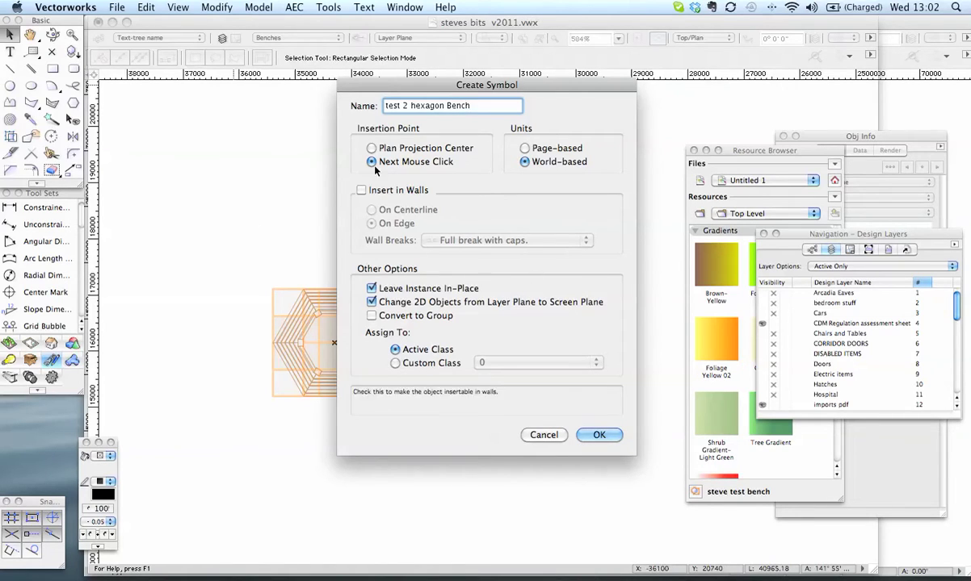
pyautogui.click(602, 434)
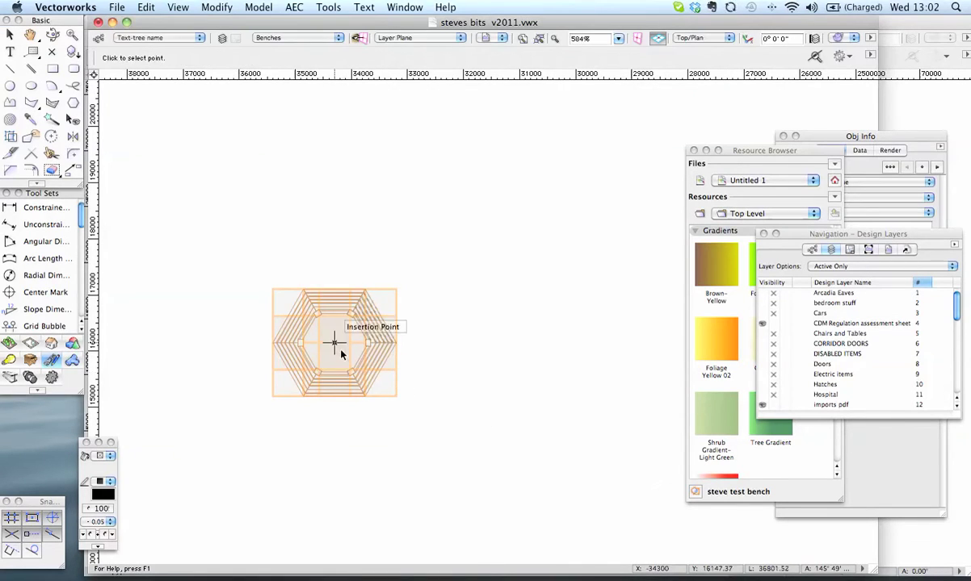
pyautogui.scroll(5, 340, 353)
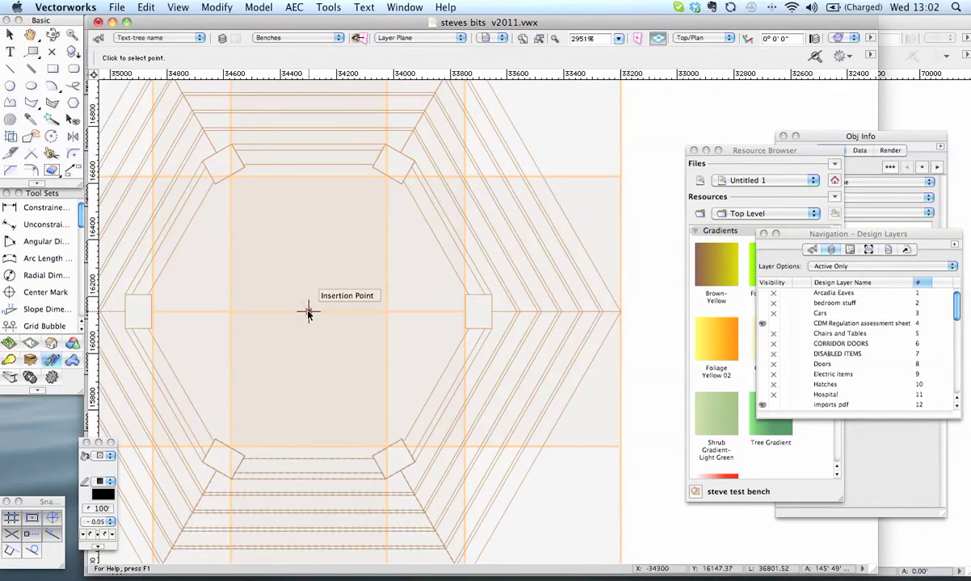
pyautogui.click(307, 312)
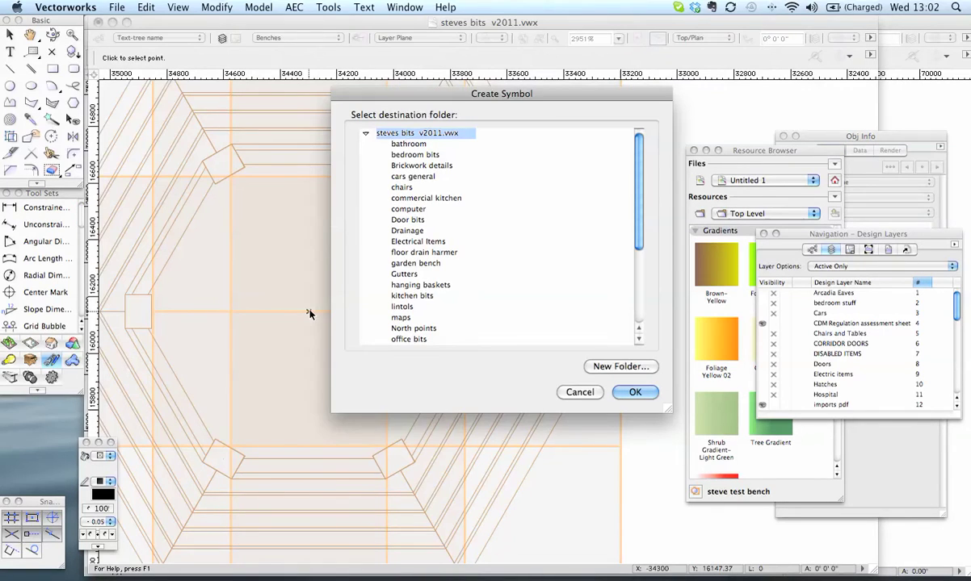
pyautogui.click(415, 264)
pyautogui.click(636, 393)
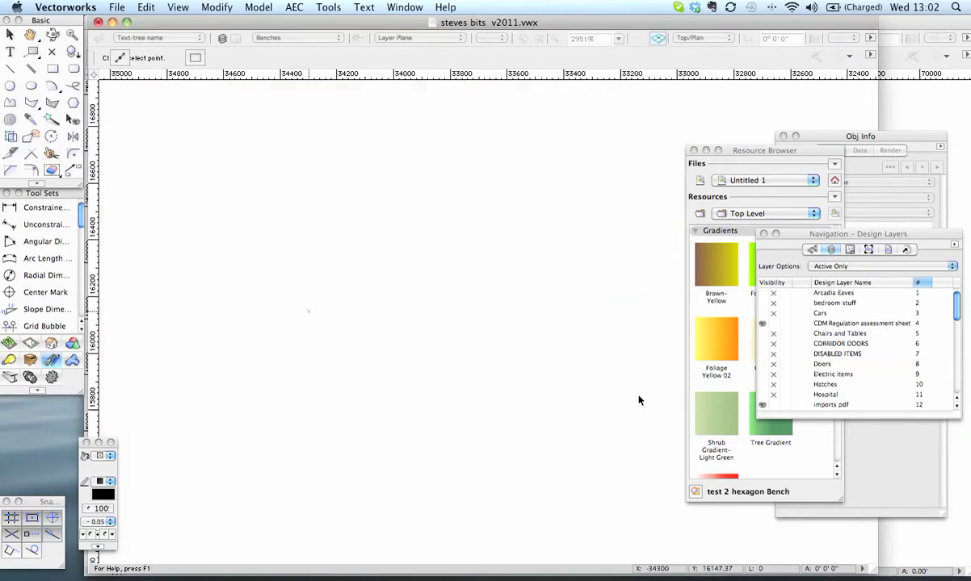
pyautogui.scroll(-3, 351, 211)
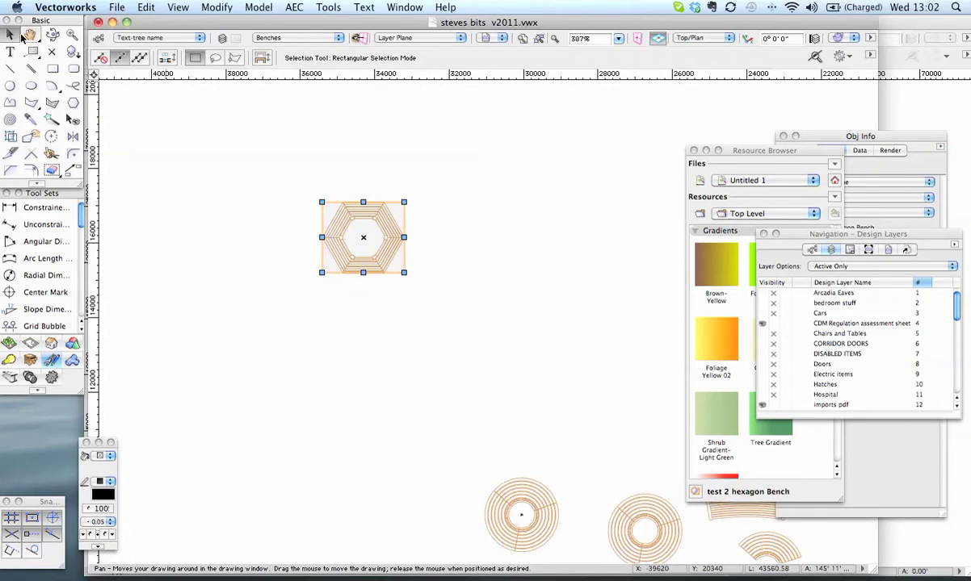
pyautogui.click(214, 230)
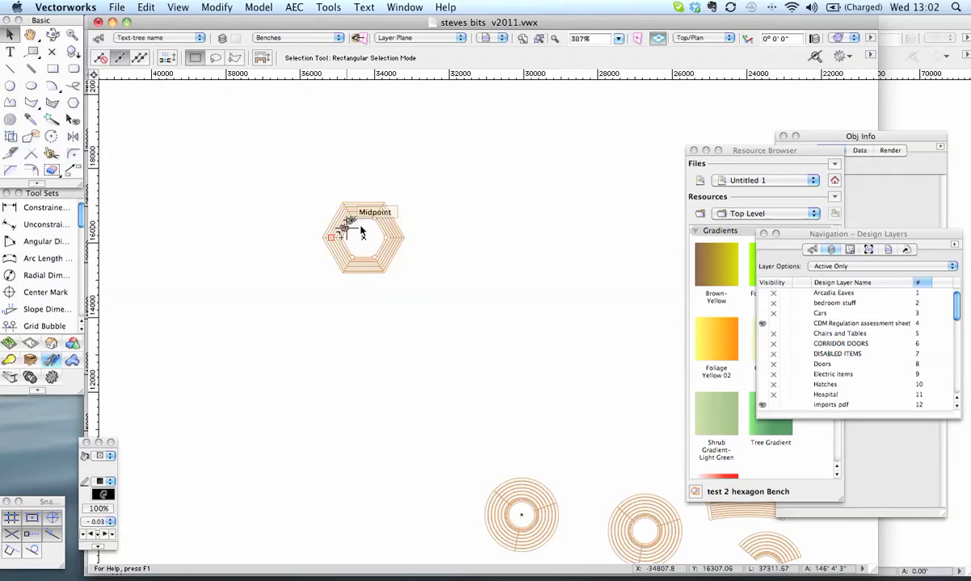
pyautogui.scroll(5, 362, 216)
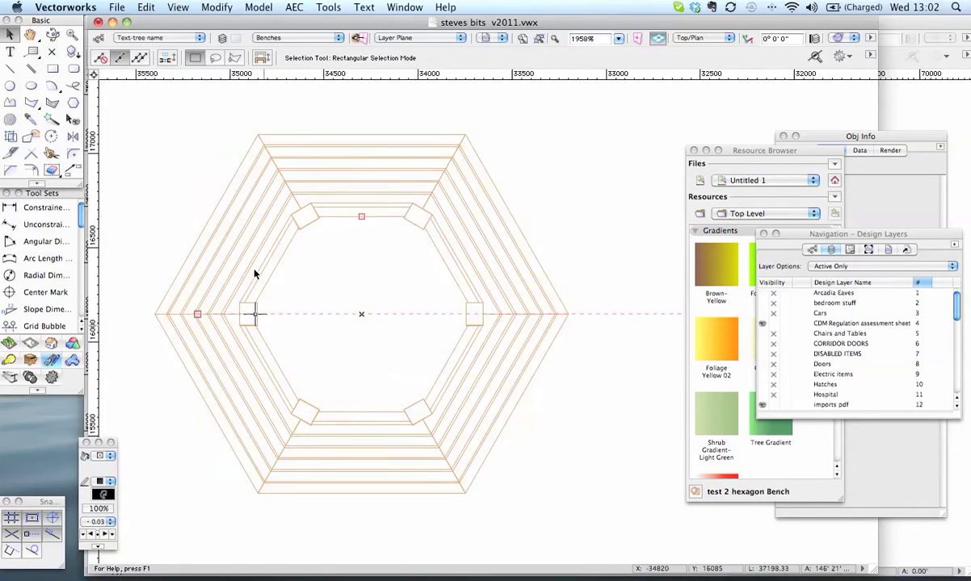
pyautogui.scroll(-4, 350, 216)
pyautogui.scroll(-2, 222, 210)
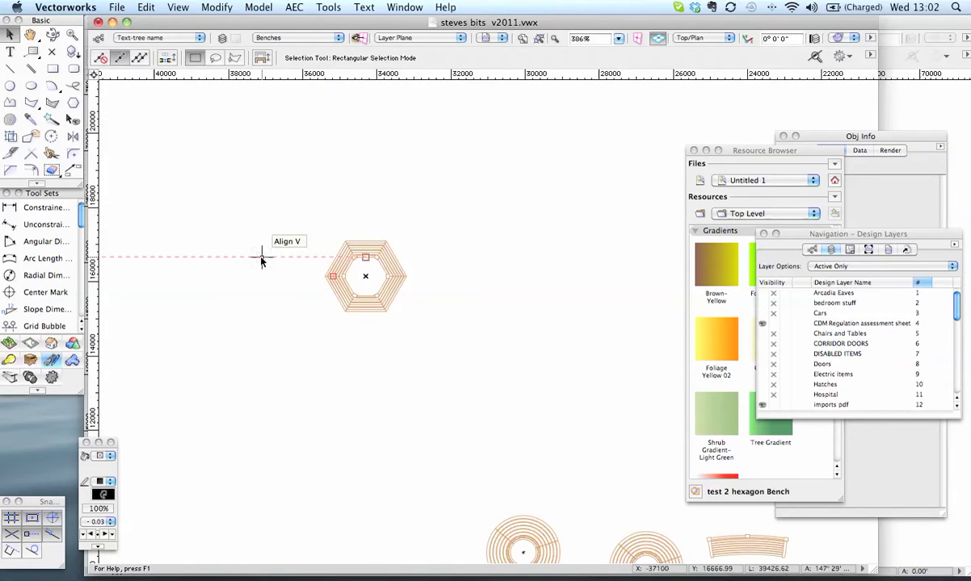
pyautogui.scroll(-2, 266, 260)
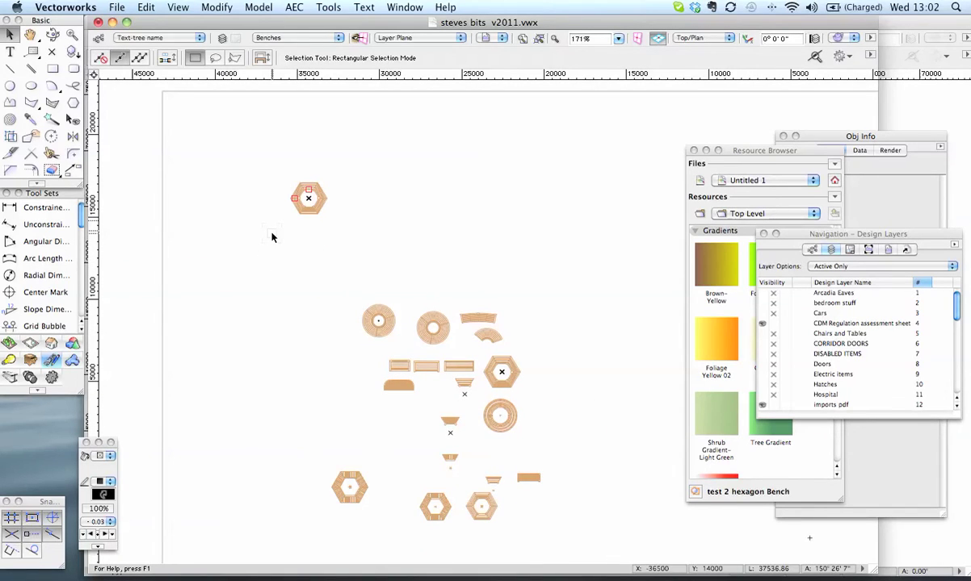
pyautogui.scroll(5, 306, 202)
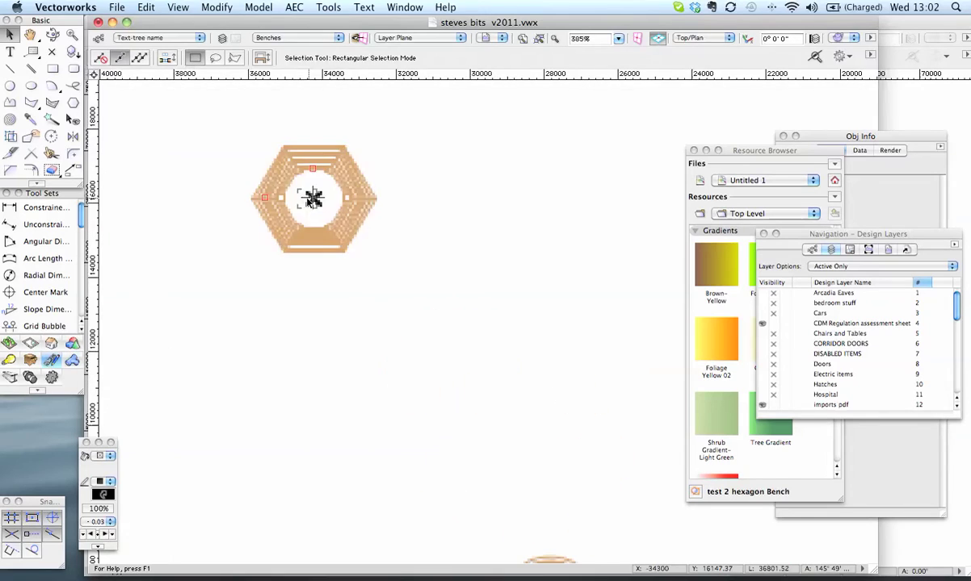
pyautogui.click(300, 264)
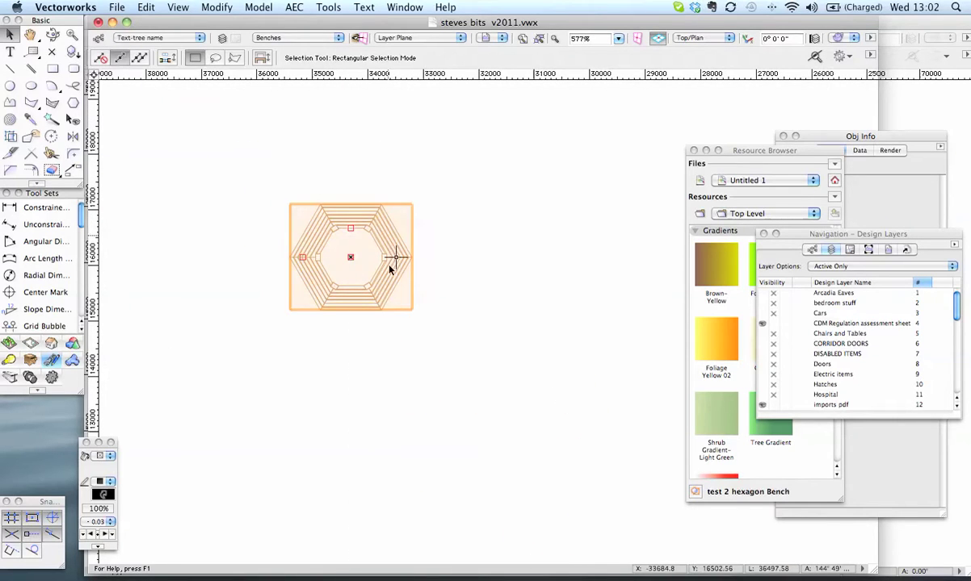
pyautogui.scroll(-3, 321, 223)
pyautogui.hscroll(-2, 262, 242)
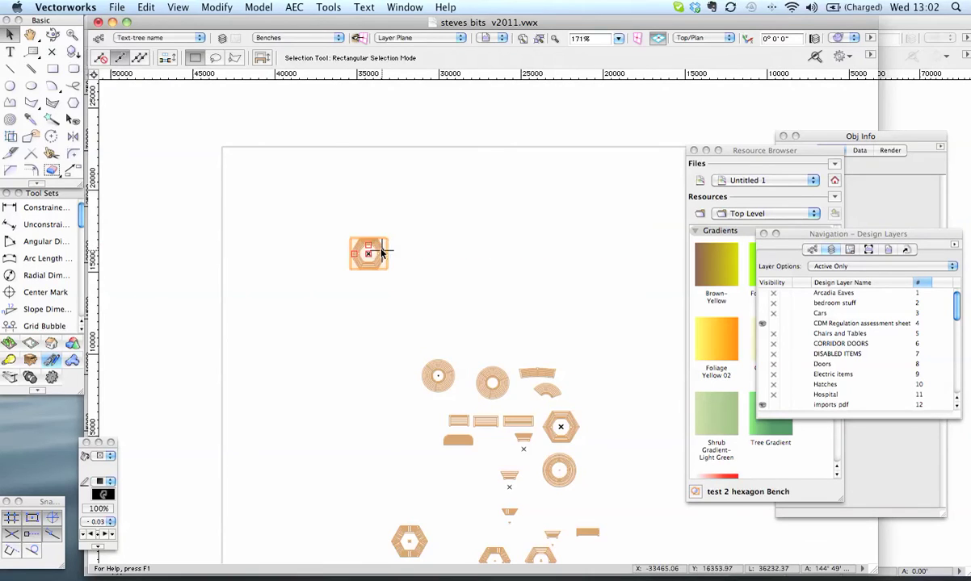
pyautogui.scroll(5, 371, 252)
pyautogui.scroll(5, 311, 270)
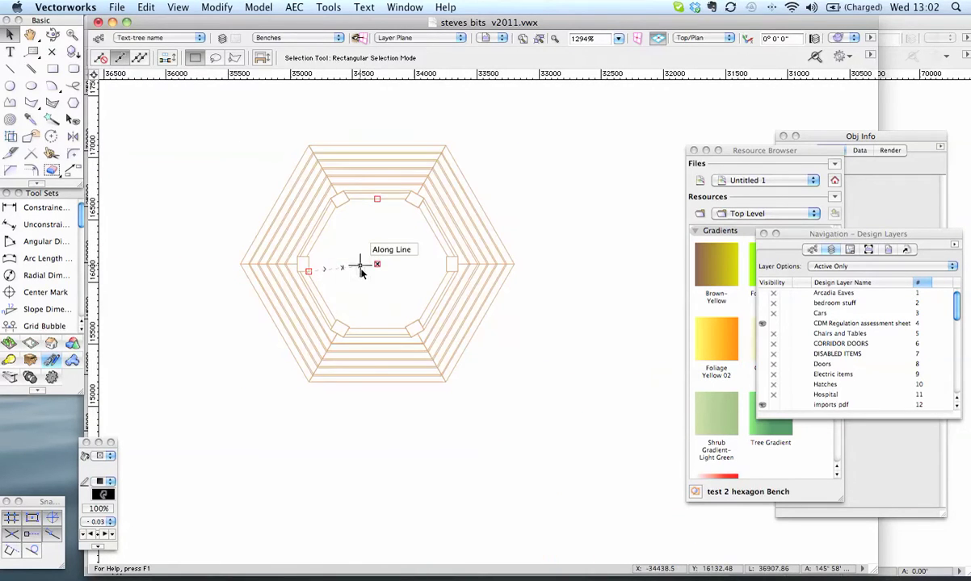
pyautogui.moveTo(363, 295); pyautogui.dragTo(420, 371, button='middle')
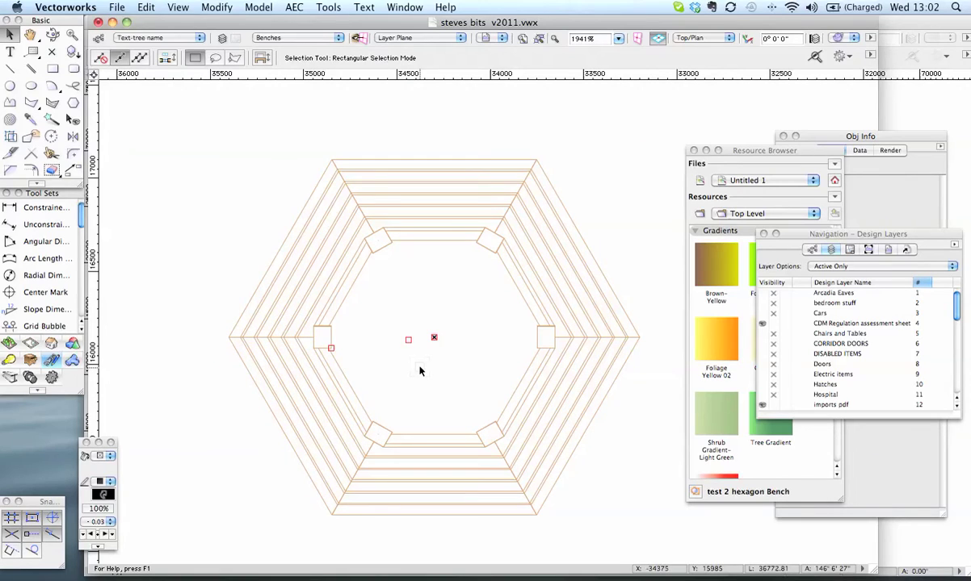
pyautogui.click(255, 205)
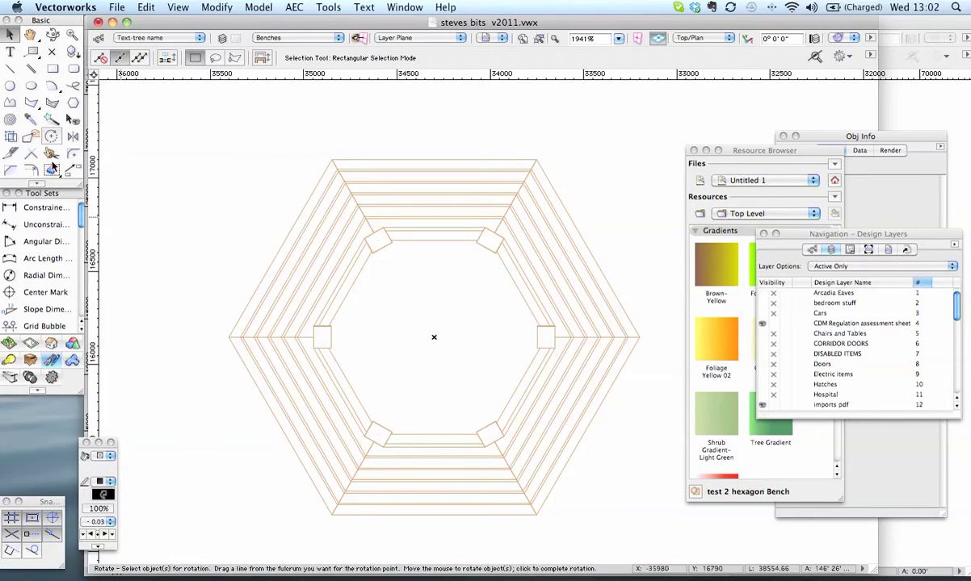
pyautogui.click(72, 137)
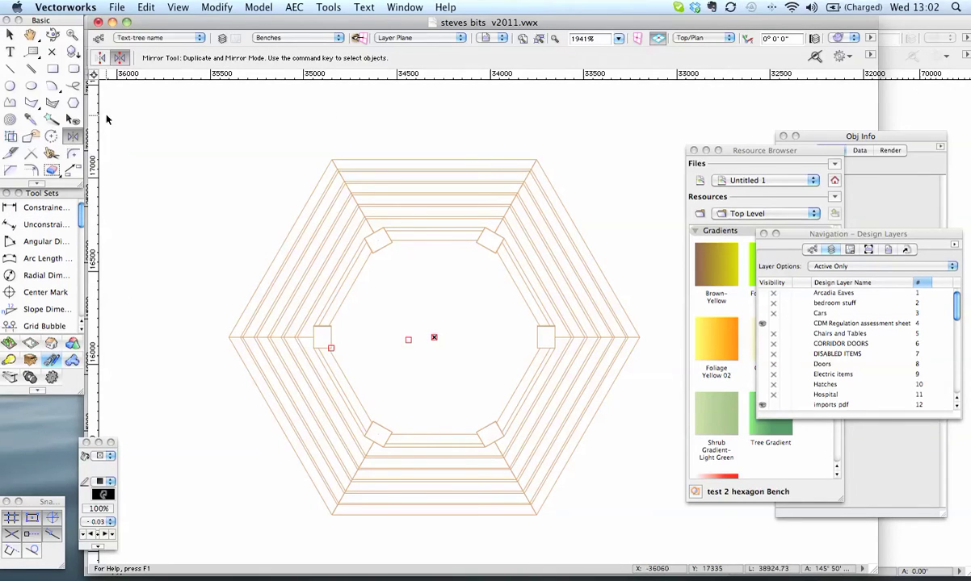
pyautogui.click(331, 348)
pyautogui.press('Escape')
pyautogui.press('x')
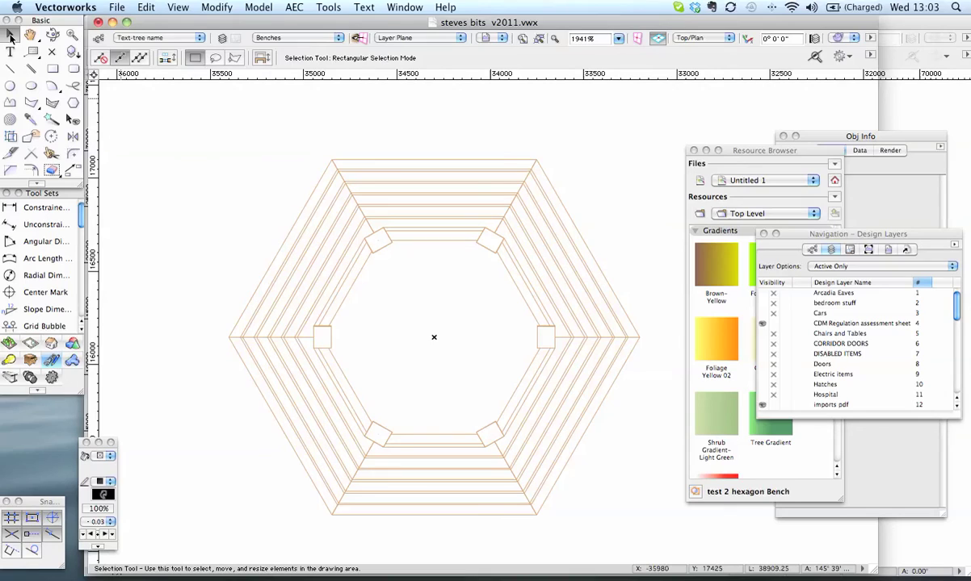